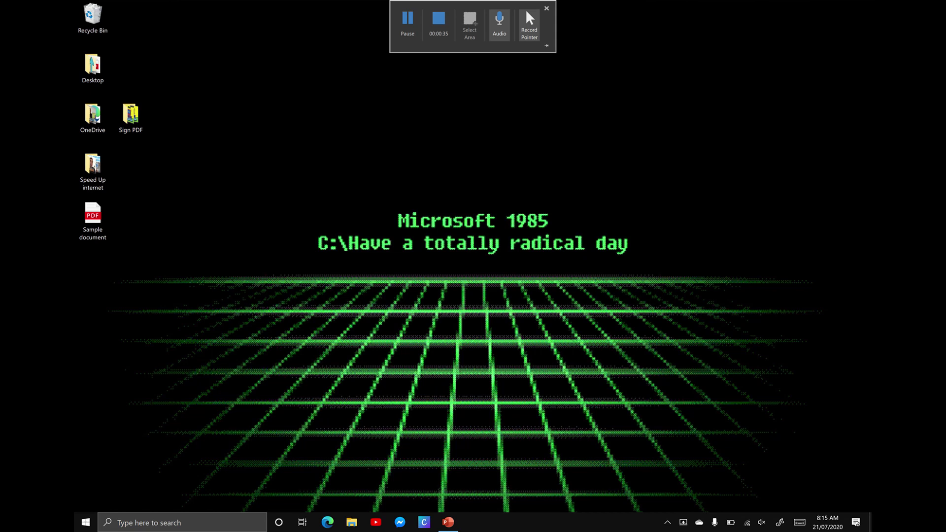
Open Sample document.pdf from the desktop with Microsoft Edge via Open with
right_click(93, 217)
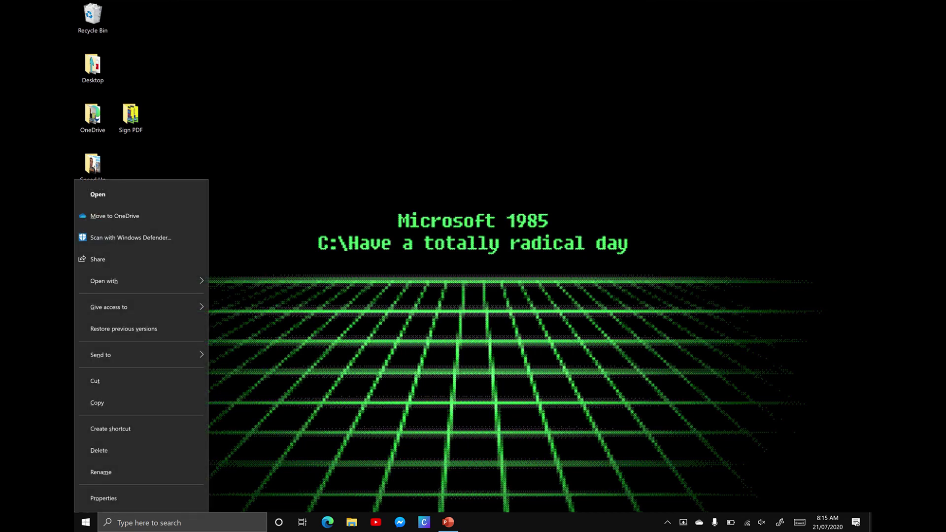
mouse_move(138, 281)
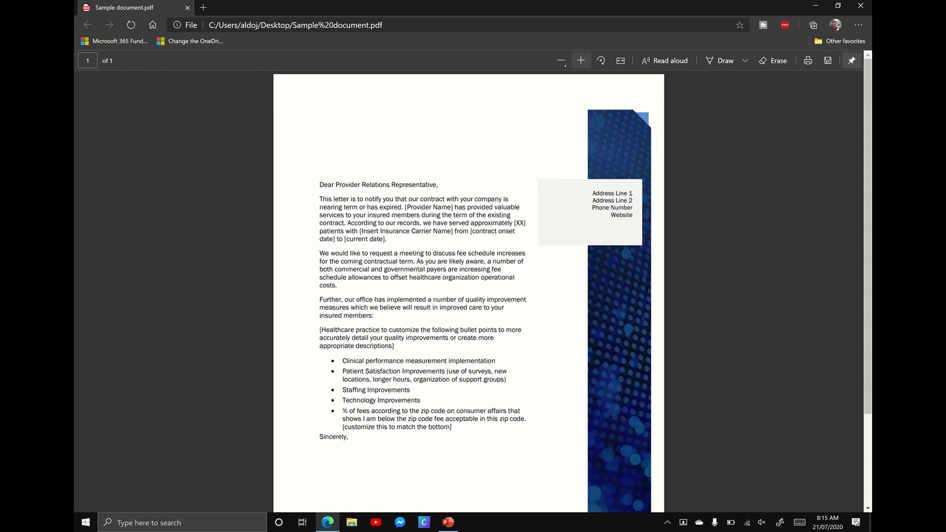
Zoom the letter in and out, rotate it a full turn back upright, and fit it to width
click(580, 60)
click(561, 60)
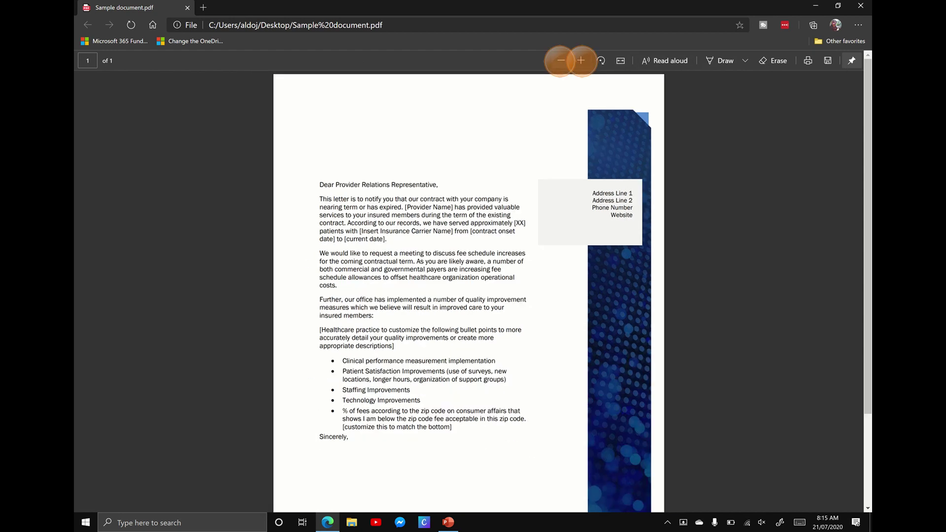
click(601, 60)
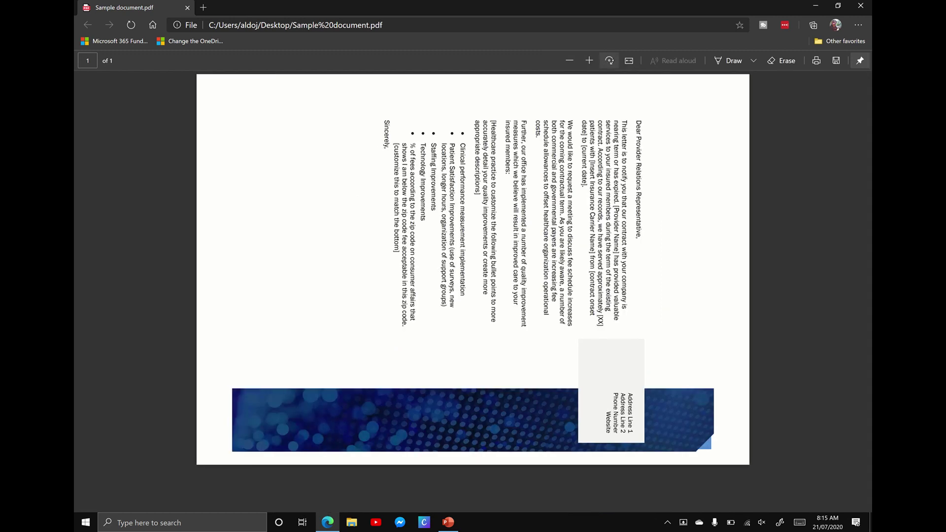
click(601, 60)
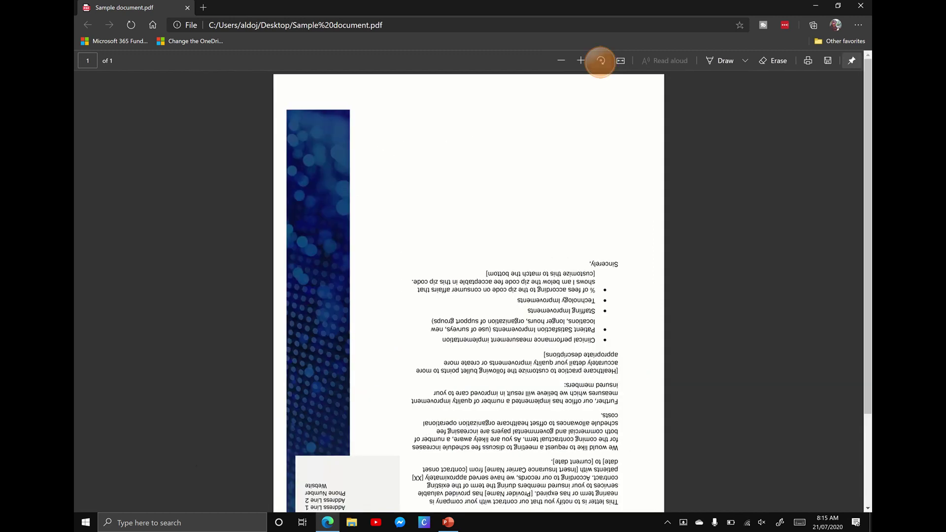
click(600, 60)
click(601, 60)
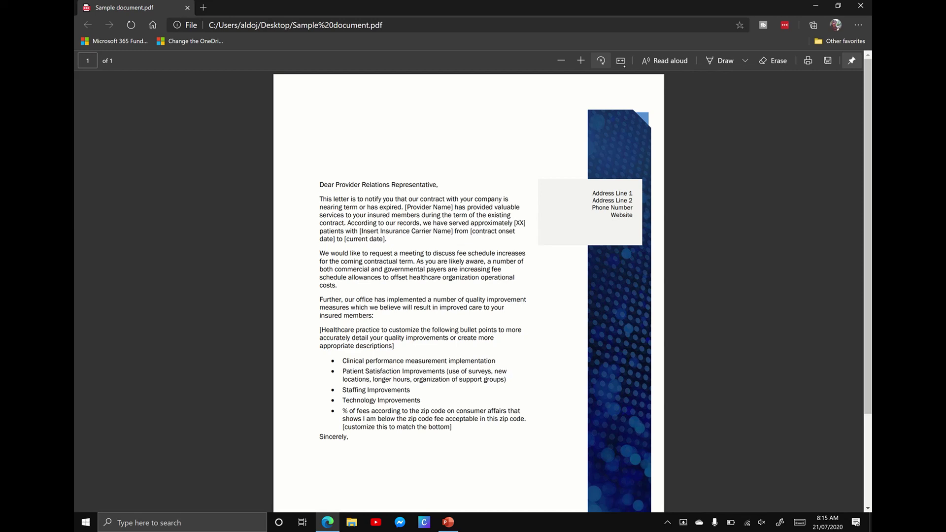
click(620, 61)
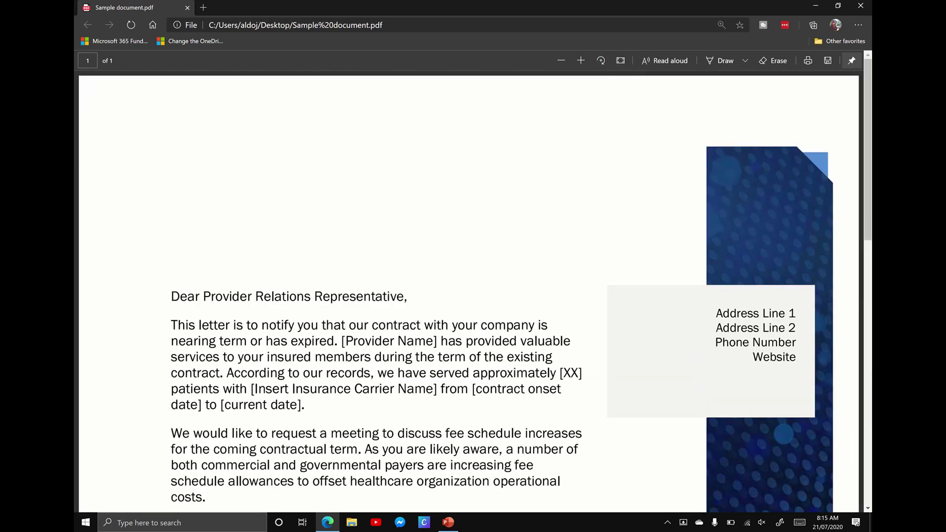
Scroll down to 'Sincerely,' and start reading the letter aloud
scroll(718, 338, down, 8)
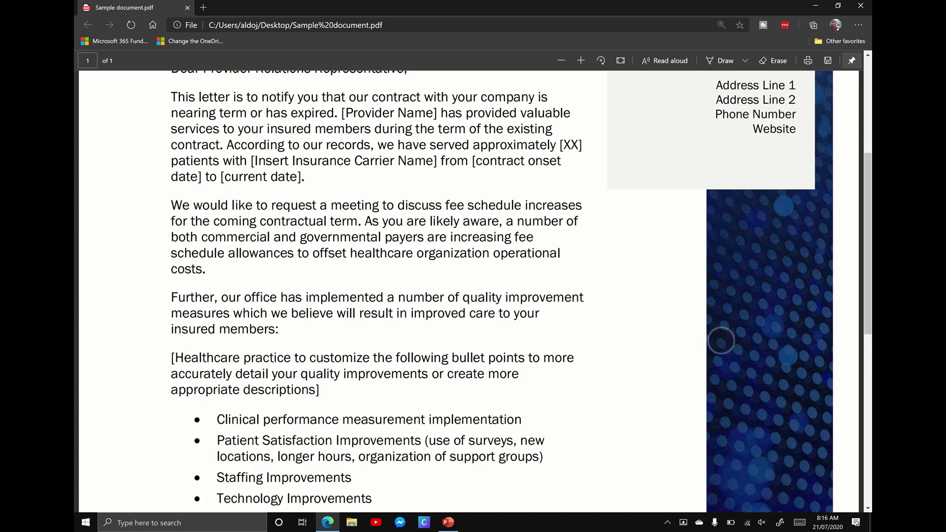
scroll(737, 126, down, 2)
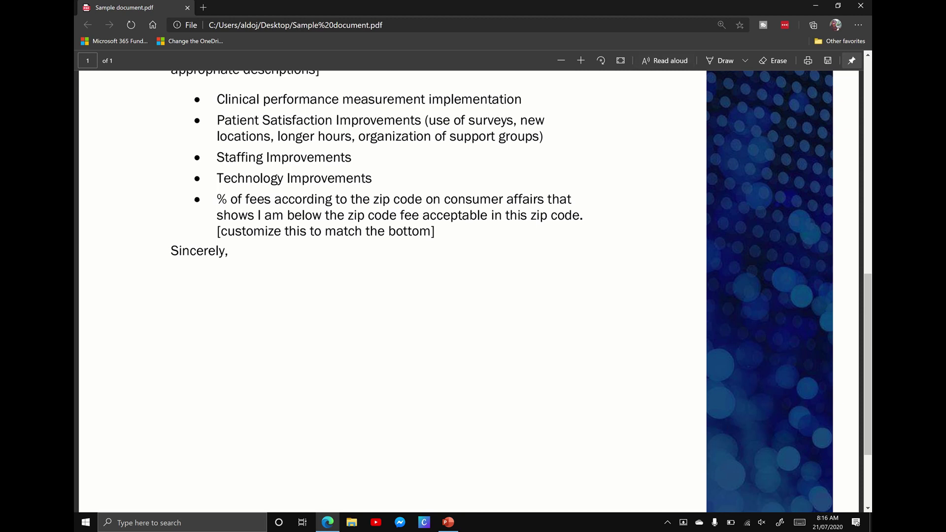
click(668, 62)
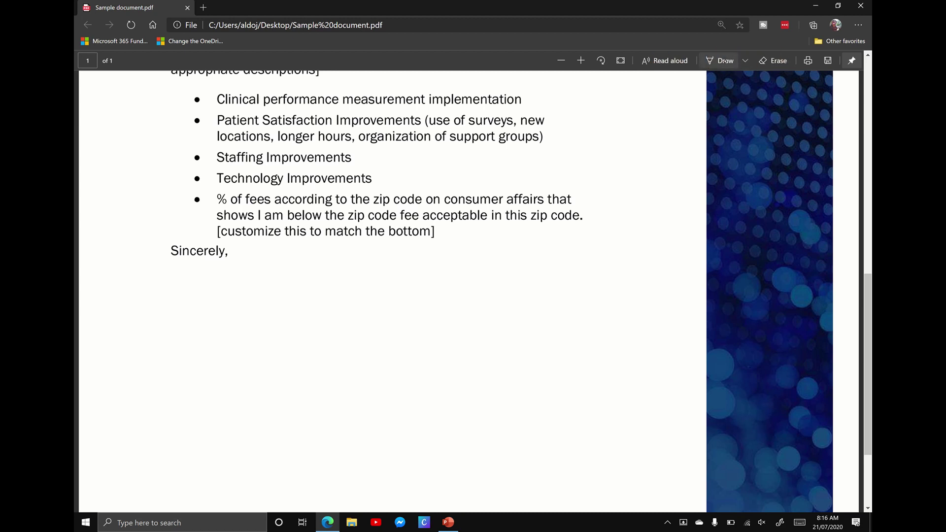
Set the Draw ink to red with the thinnest stroke
click(744, 60)
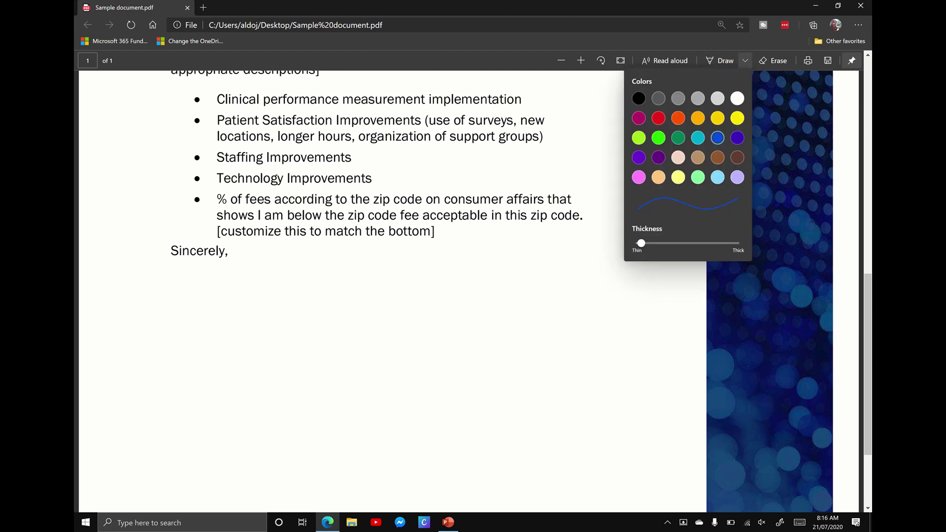
drag(641, 243, 691, 243)
click(644, 243)
click(658, 118)
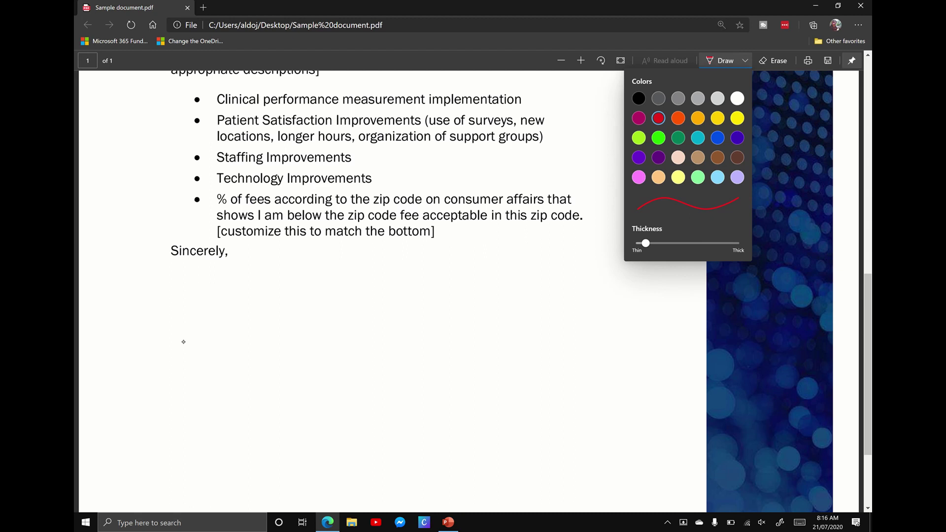
Handwrite a signature below 'Sincerely,' and erase the date under it
mouse_move(183, 342)
mouse_down()
mouse_move(206, 335)
mouse_move(217, 308)
mouse_move(227, 327)
mouse_move(247, 329)
mouse_up()
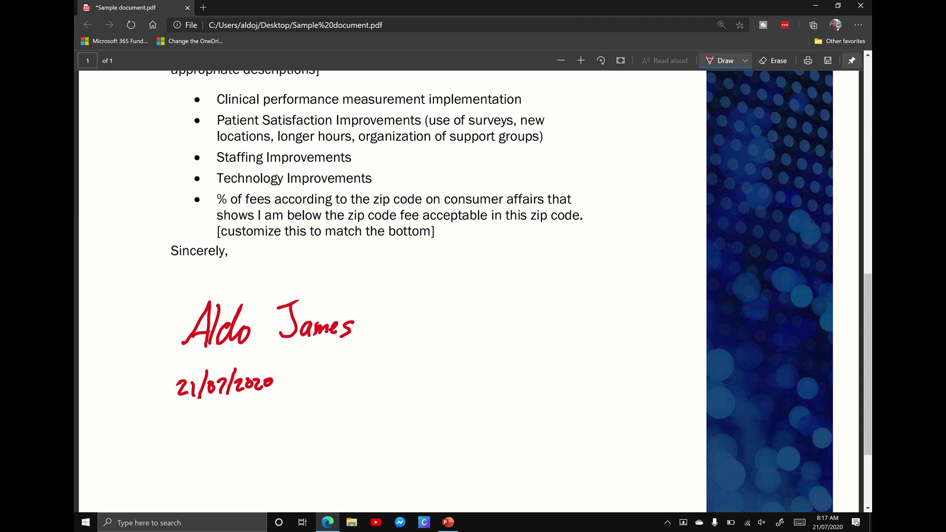
click(774, 60)
drag(178, 386, 271, 380)
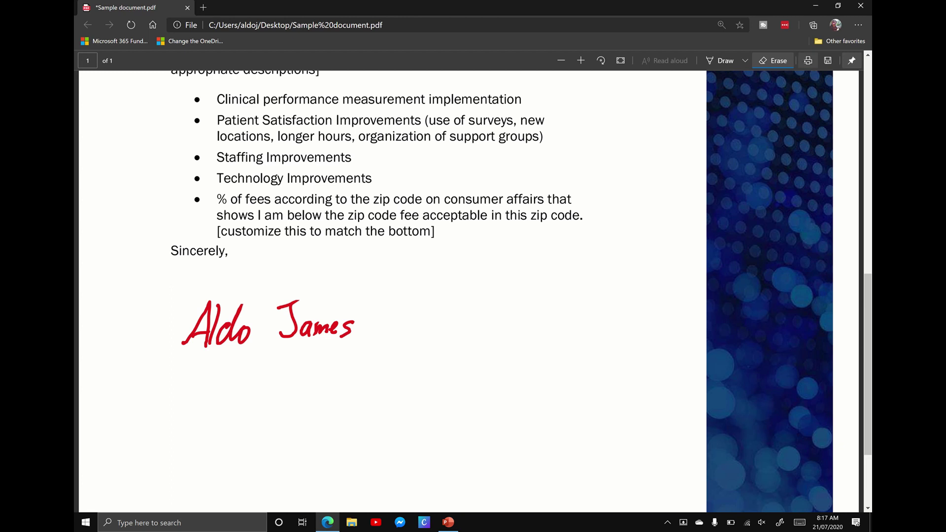
Print the letter to PDF on the Desktop as 'signed using edge', then close its tab
click(808, 61)
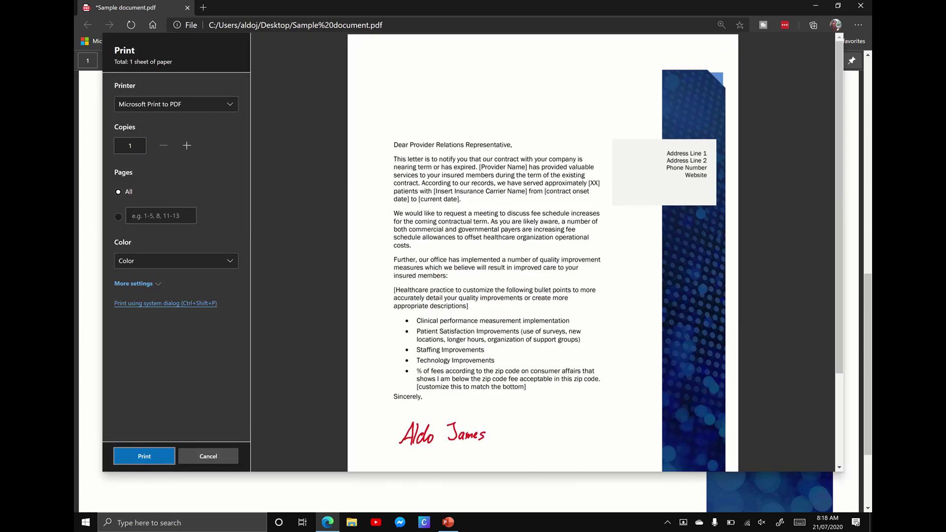
key(Return)
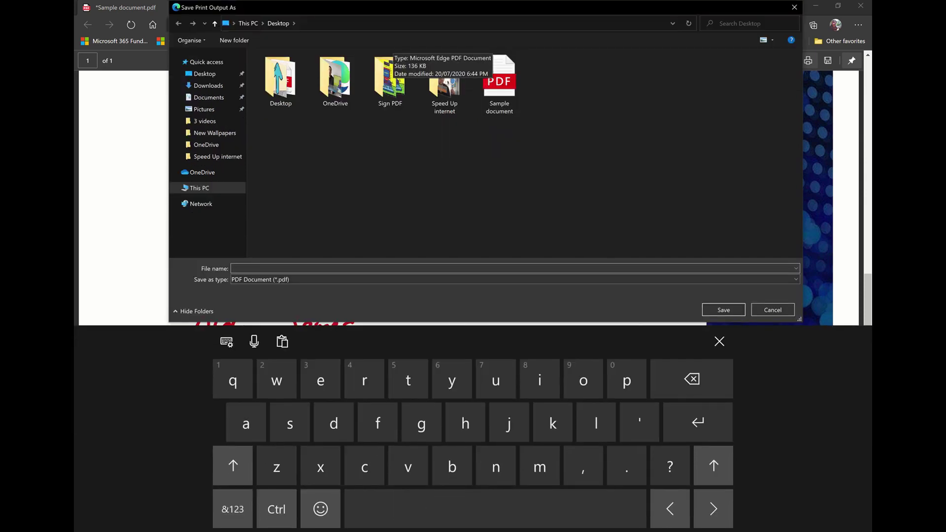
click(502, 84)
text(sign)
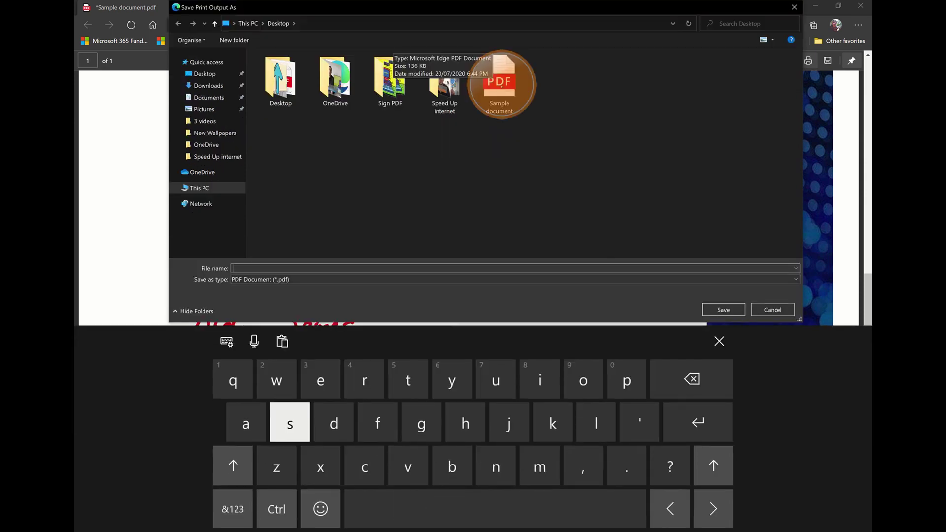
text(e)
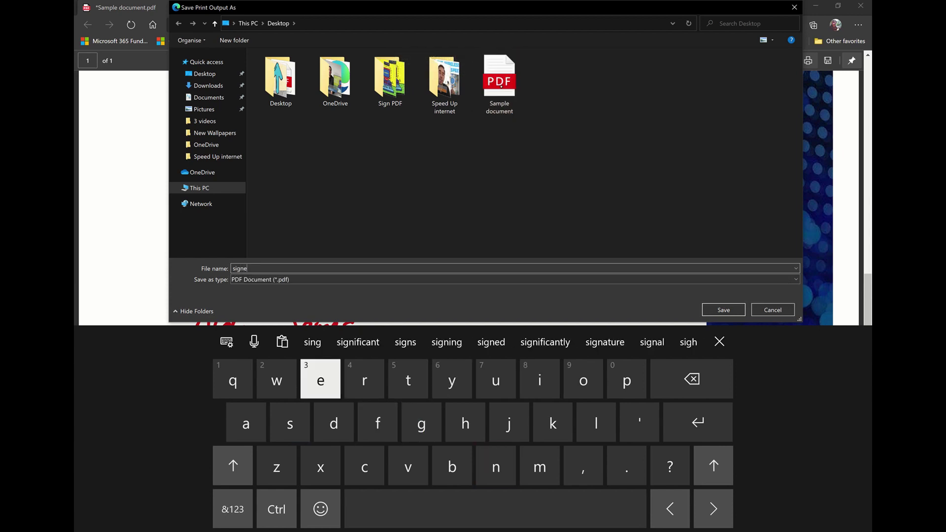
text(d us)
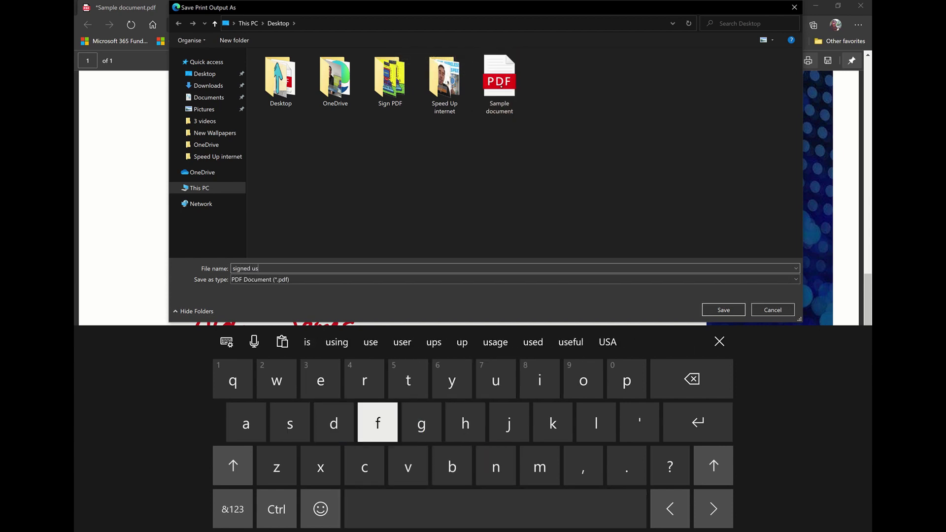
text(ing edg)
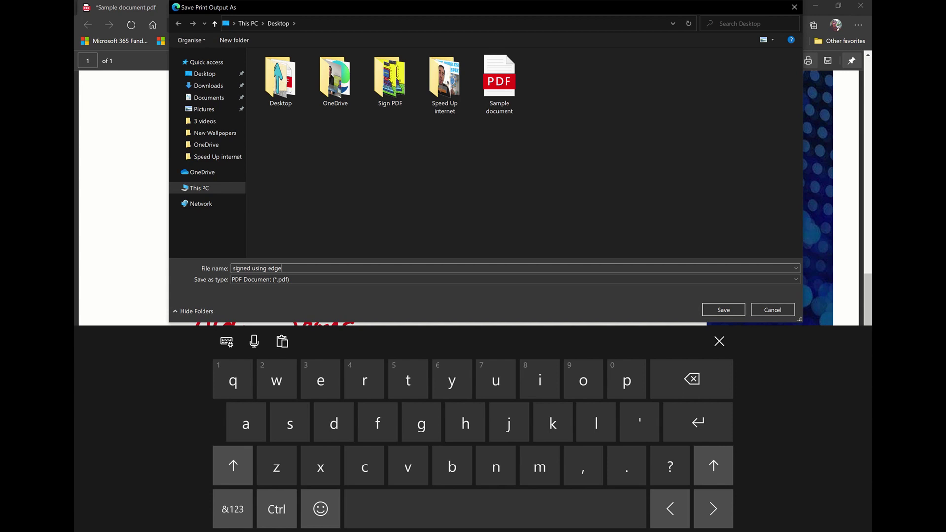
click(723, 309)
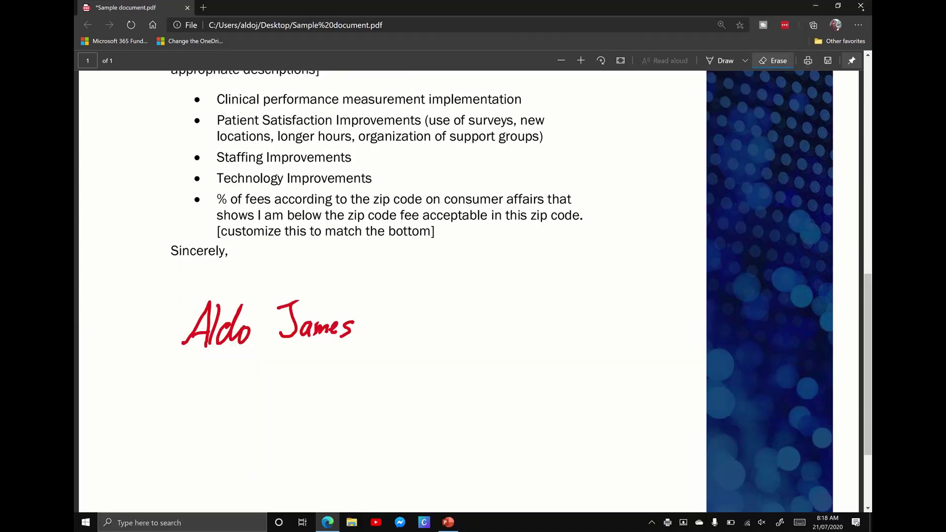
click(861, 6)
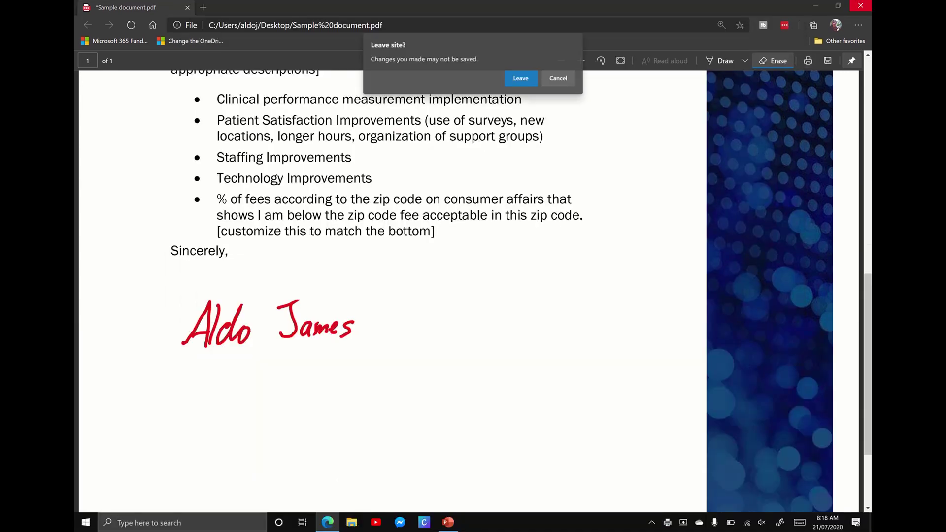
Leave the letter without saving its ink changes, closing Edge
click(522, 78)
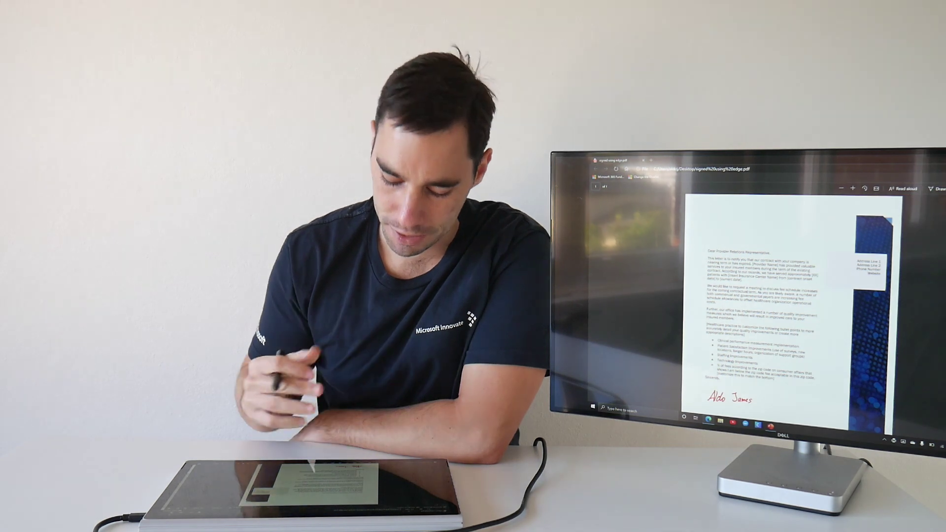
scroll(788, 295, down, 2)
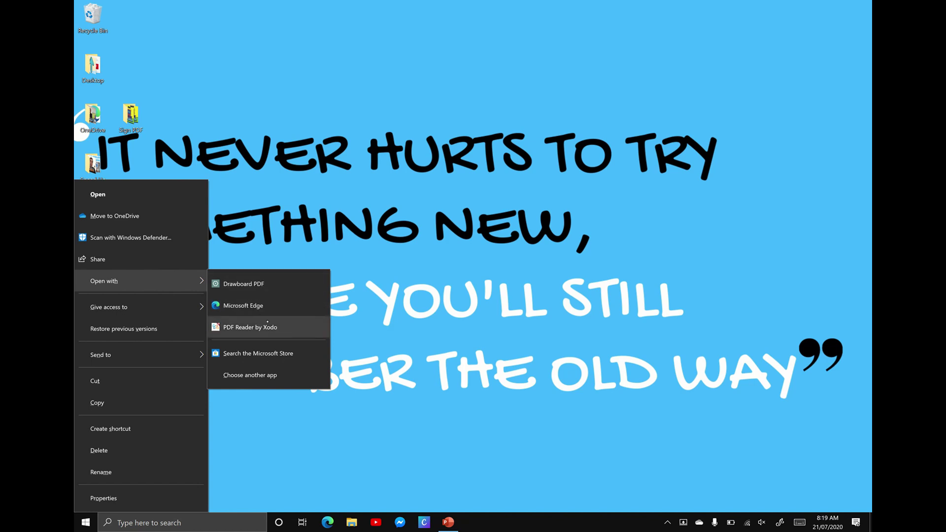
Open Sample document in PDF Reader by Xodo and bring up its annotation tools
click(273, 328)
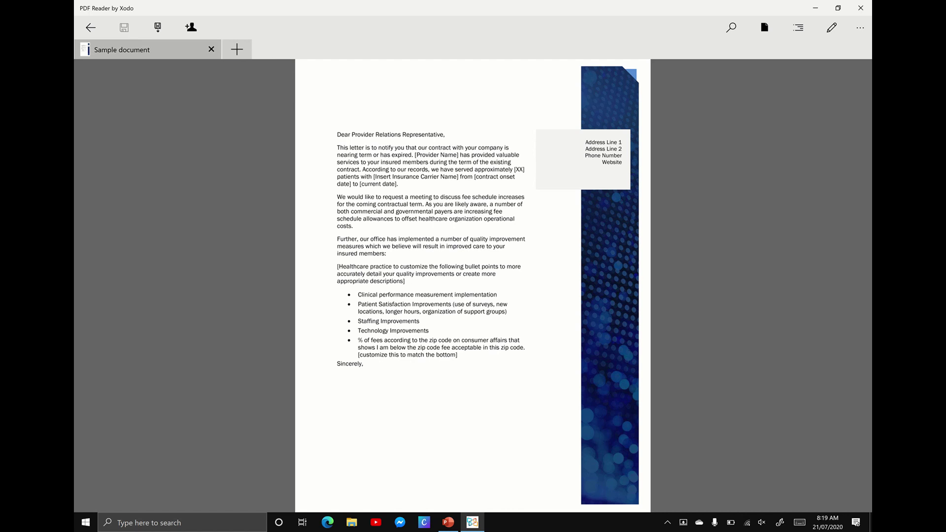
click(831, 28)
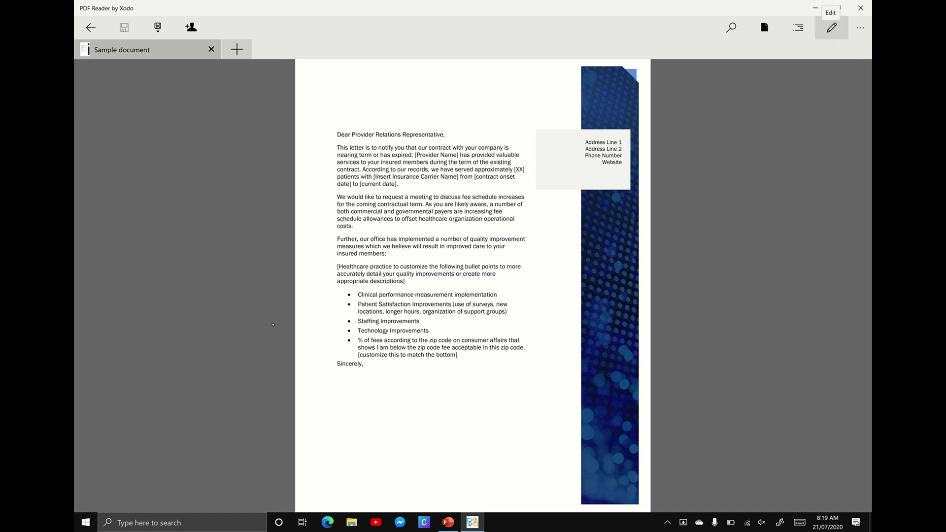
click(831, 28)
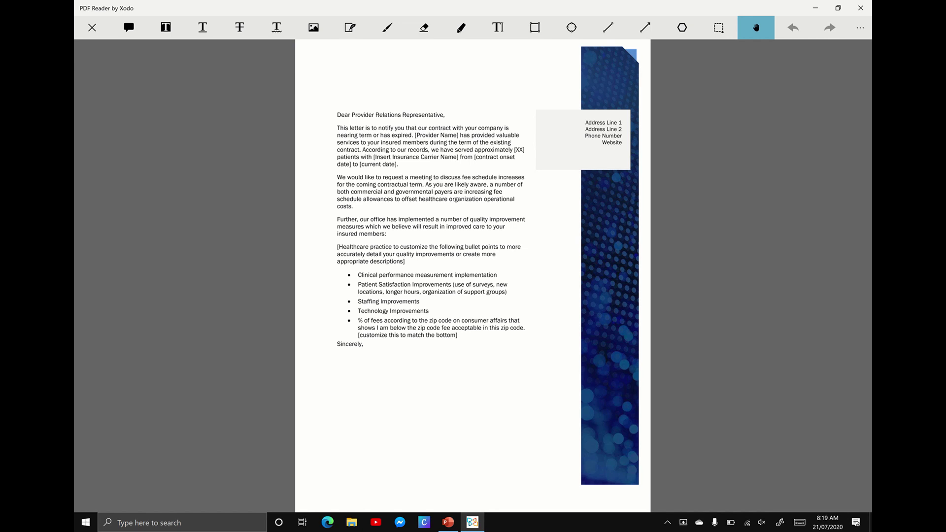
Strike through the 'Dear Provider Relations Representative,' greeting and 'our contract' in red
scroll(512, 222, up, 5)
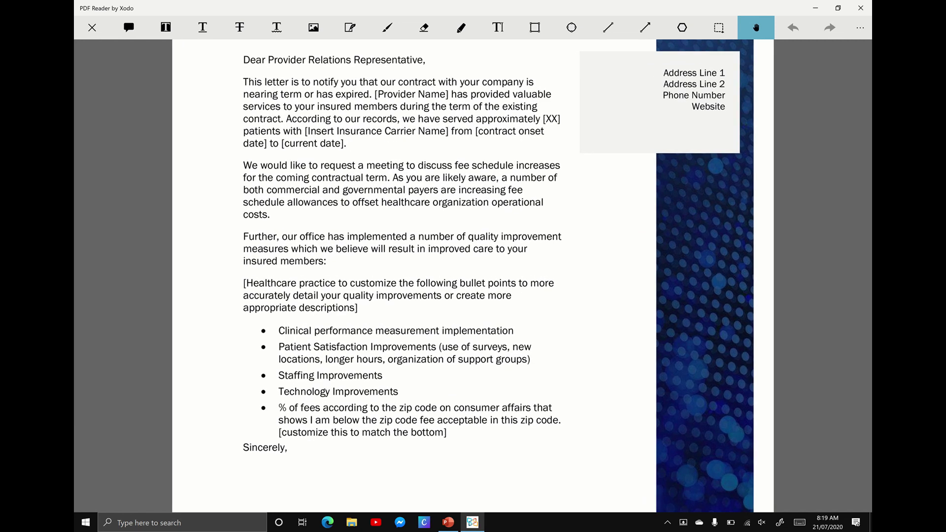
click(239, 27)
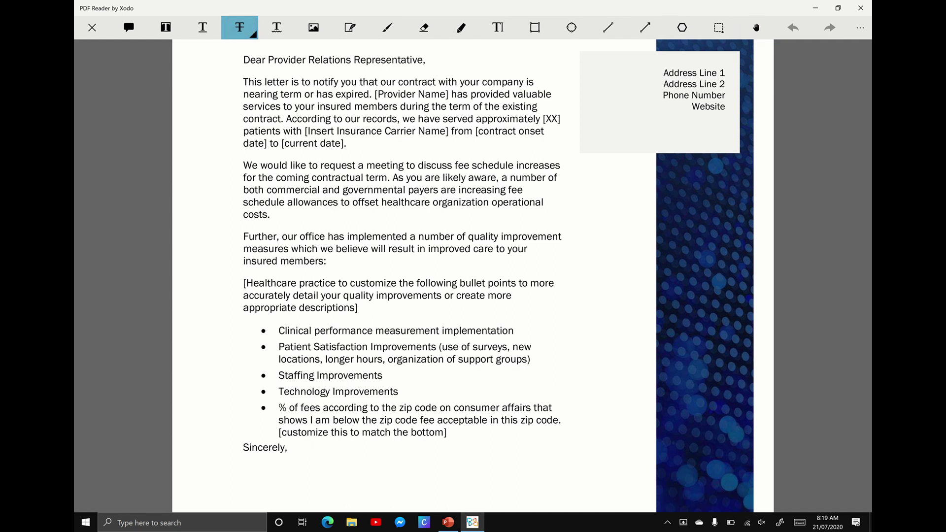
drag(244, 60, 425, 60)
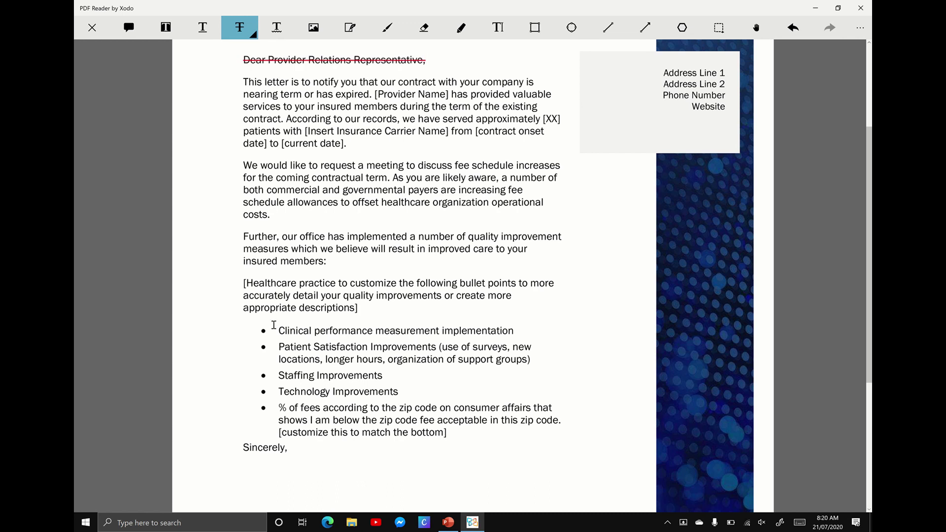
drag(380, 82, 435, 82)
Squiggle-underline '[Provider Name]' in the first paragraph
click(276, 27)
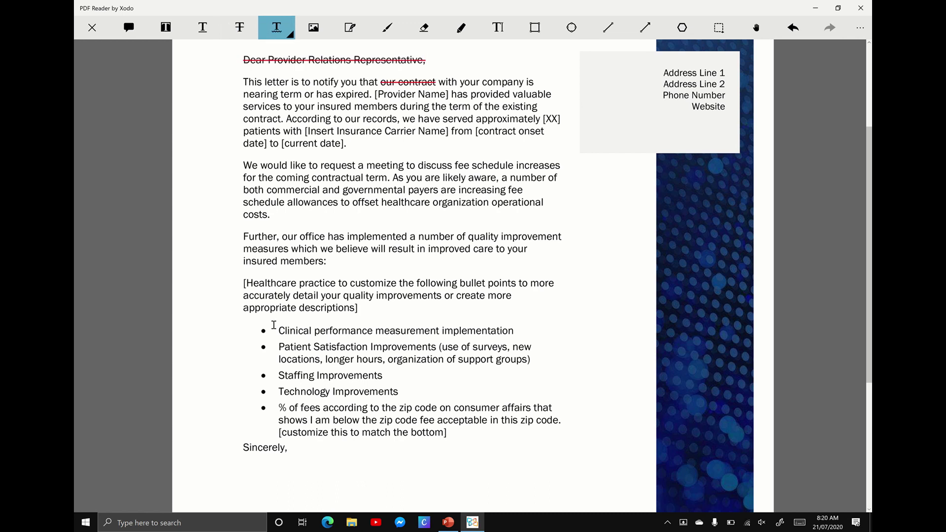
drag(378, 94, 446, 94)
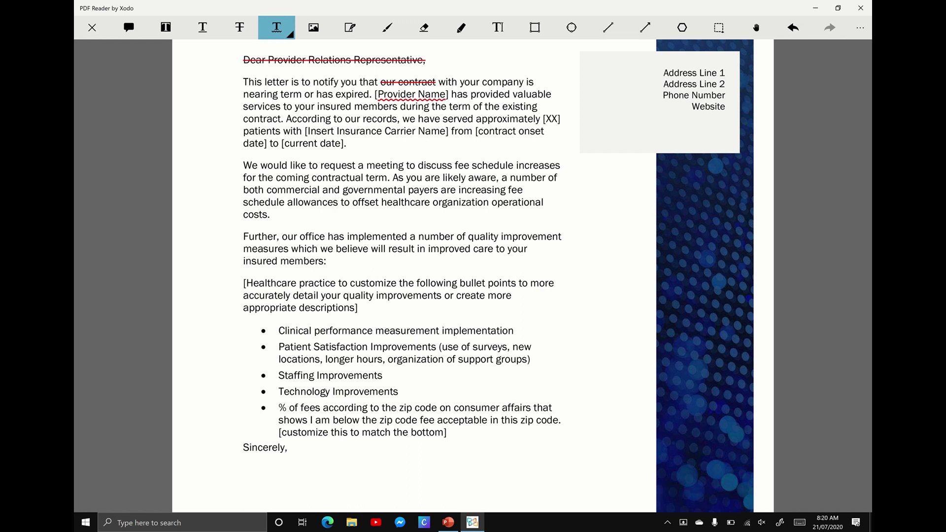
drag(802, 301, 802, 207)
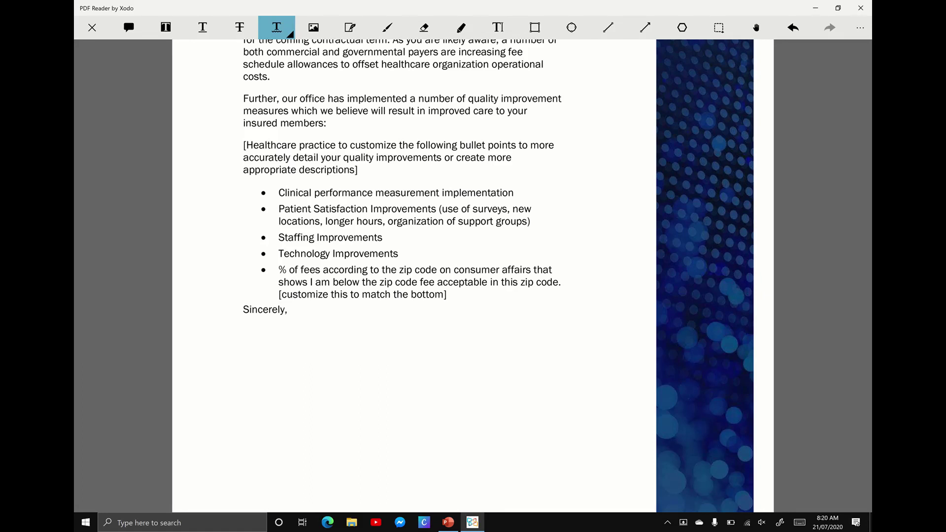
scroll(842, 232, down, 3)
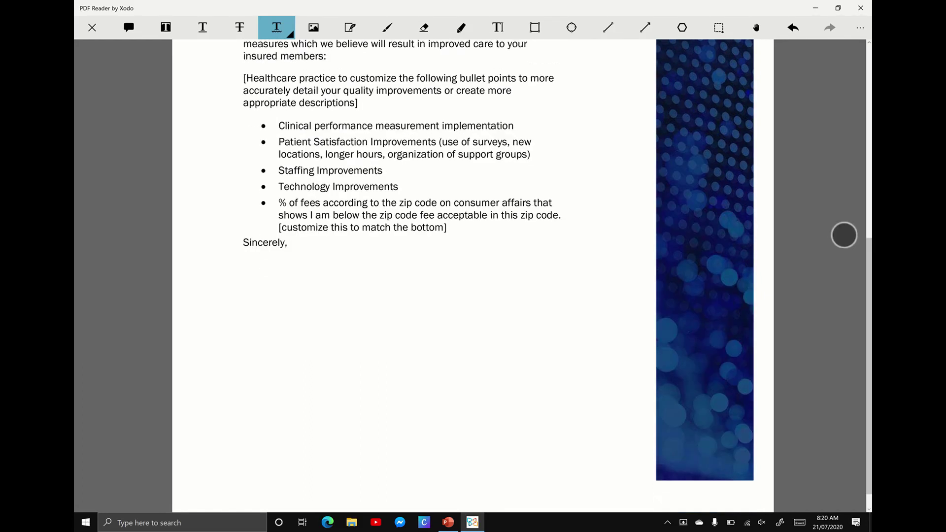
Draw a new handwritten signature, make it the default, and place it below 'Sincerely,'
click(349, 28)
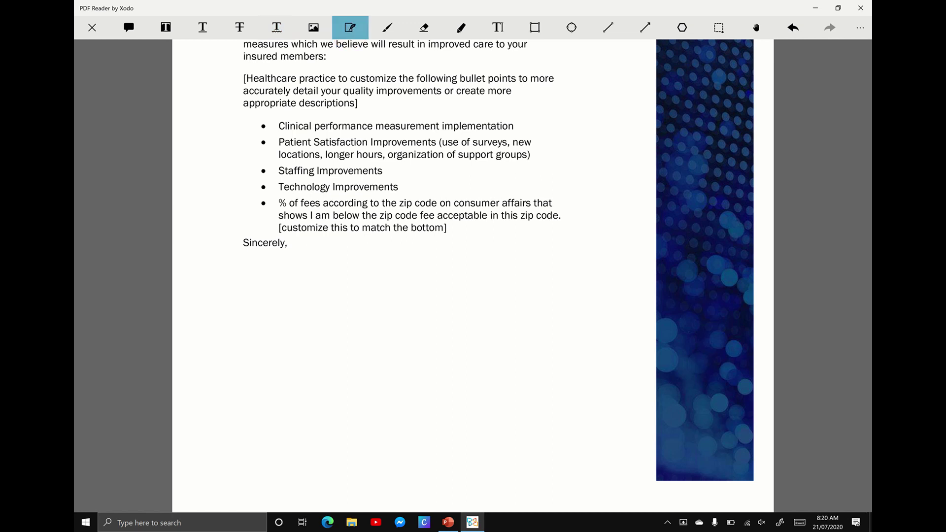
click(270, 323)
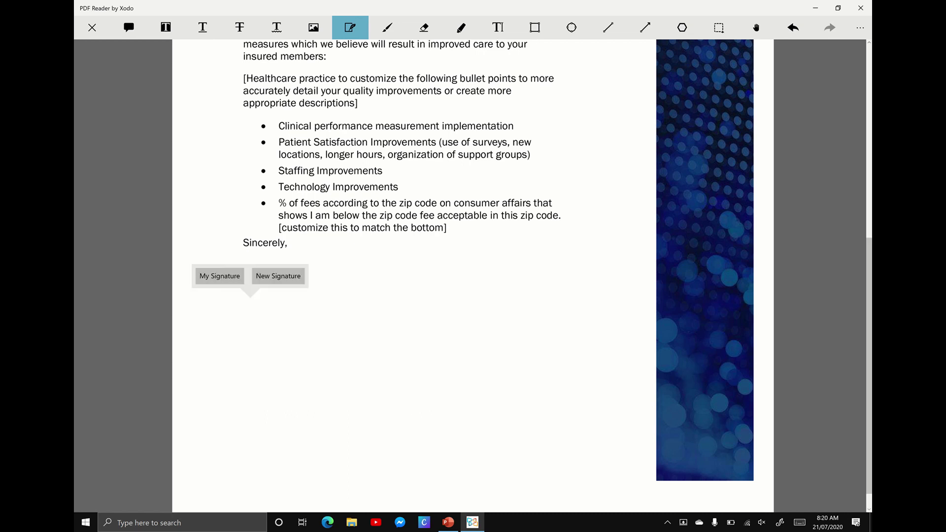
click(279, 276)
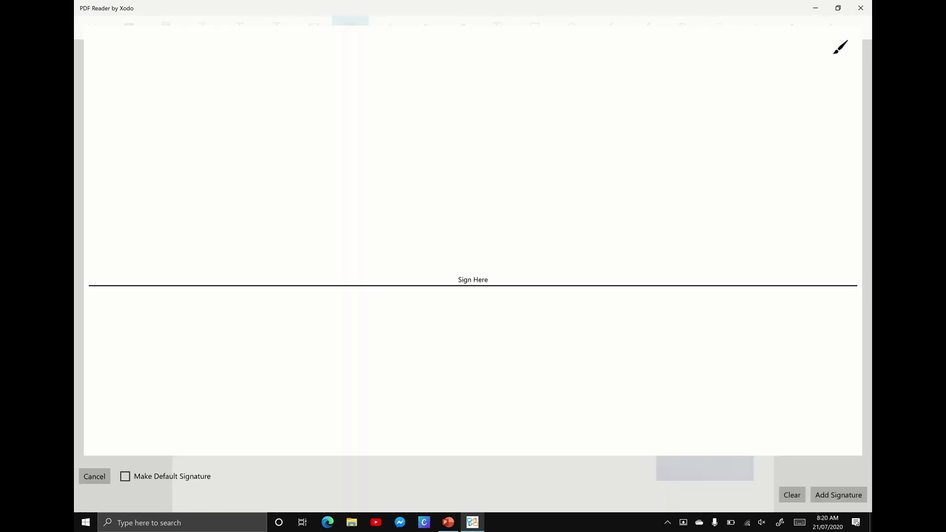
drag(298, 285, 331, 241)
mouse_move(310, 274)
mouse_down()
mouse_move(325, 266)
mouse_move(322, 283)
mouse_up()
mouse_move(367, 243)
mouse_down()
mouse_move(362, 268)
mouse_move(431, 243)
mouse_move(405, 281)
mouse_move(491, 268)
mouse_up()
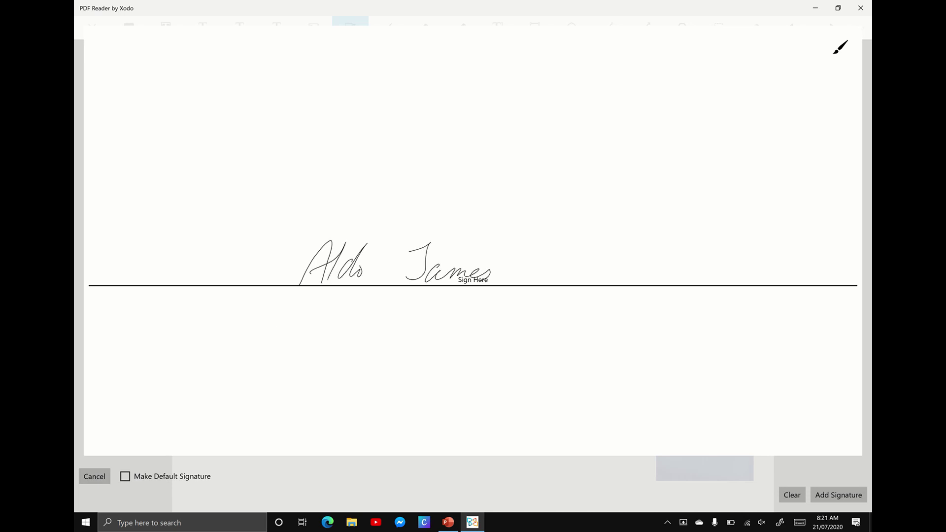
click(125, 476)
click(125, 476)
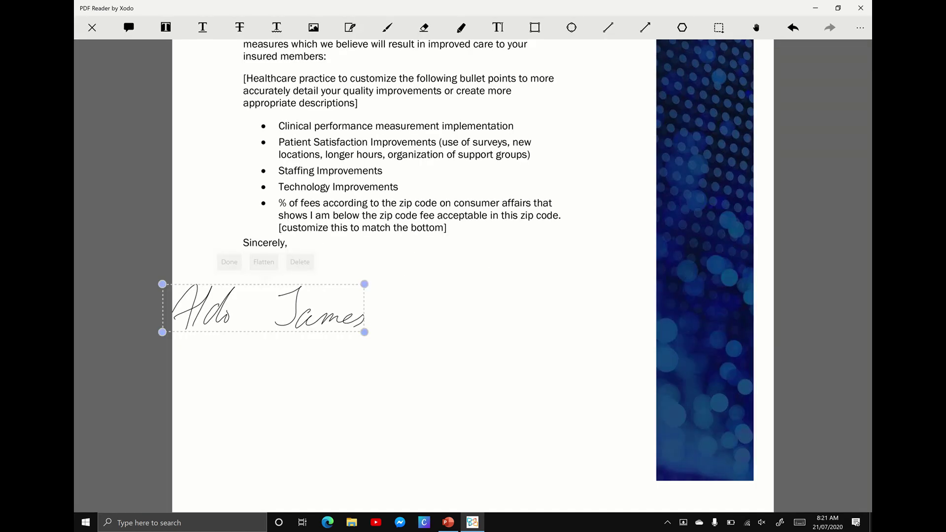
Move and resize the signature to sit under 'Sincerely,', then flatten it into the page
mouse_move(376, 303)
mouse_down()
mouse_move(361, 276)
mouse_move(369, 283)
mouse_up()
drag(438, 313, 532, 333)
mouse_move(532, 264)
mouse_down()
mouse_move(427, 255)
mouse_move(414, 264)
mouse_up()
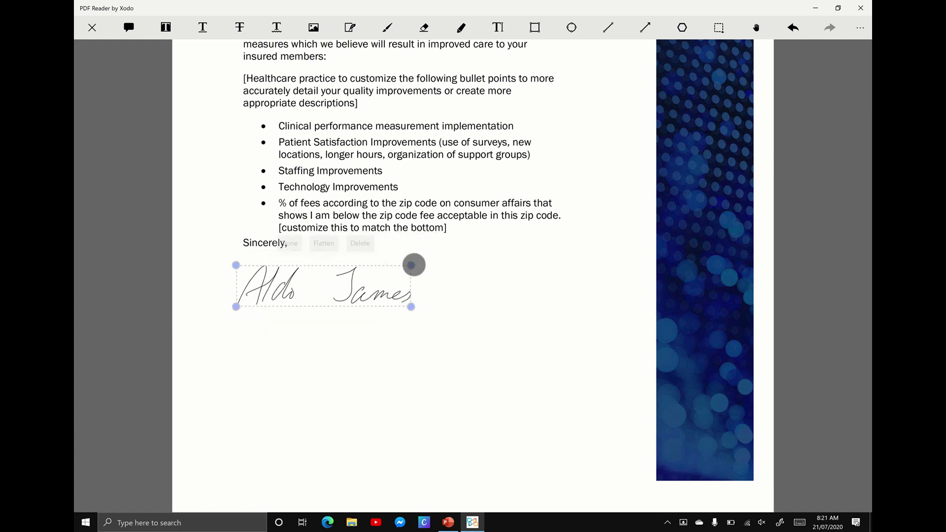
mouse_move(340, 284)
mouse_down()
mouse_move(388, 323)
mouse_move(359, 282)
mouse_move(330, 286)
mouse_up()
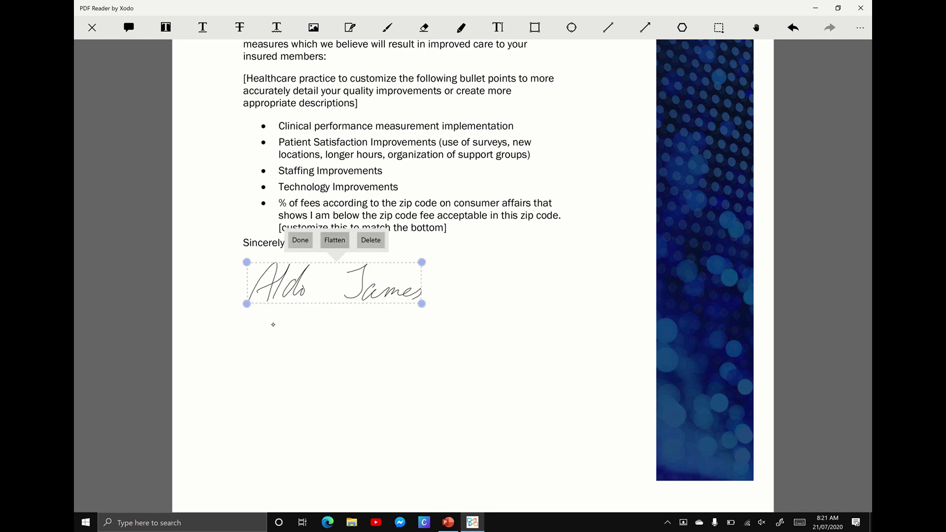
click(334, 240)
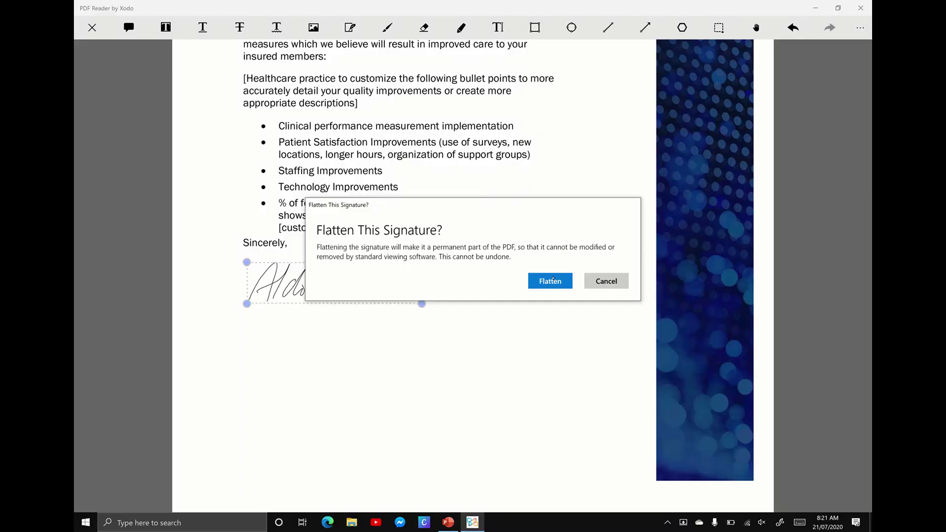
click(550, 281)
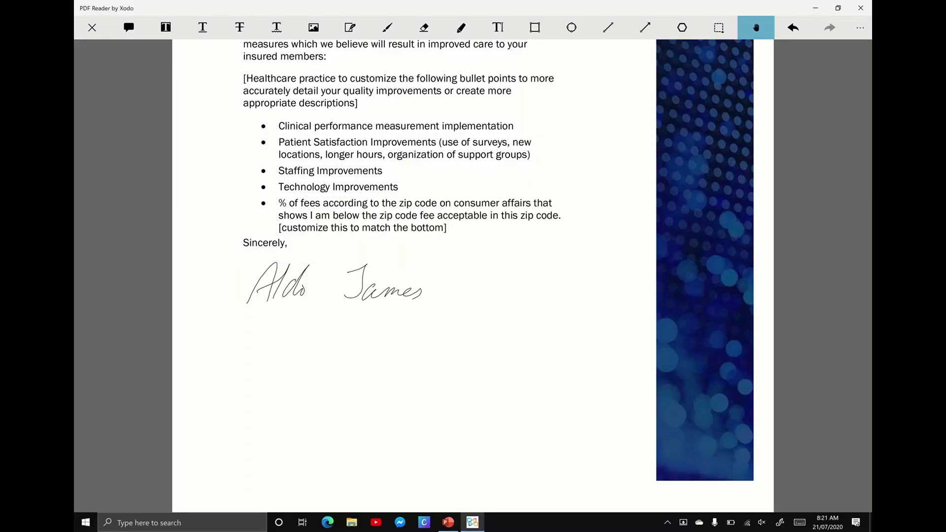
Review the strikethroughs and signature, then exit annotation mode
scroll(816, 312, up, 4)
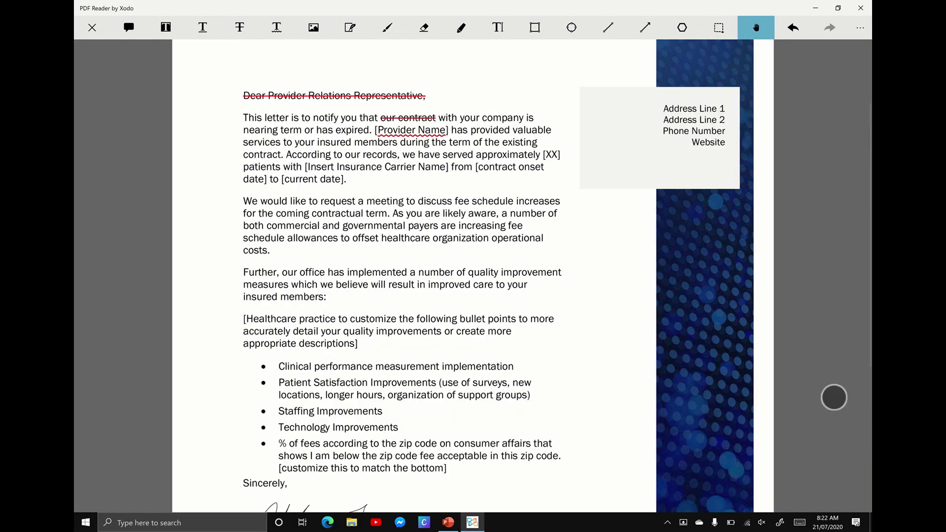
scroll(815, 312, down, 1)
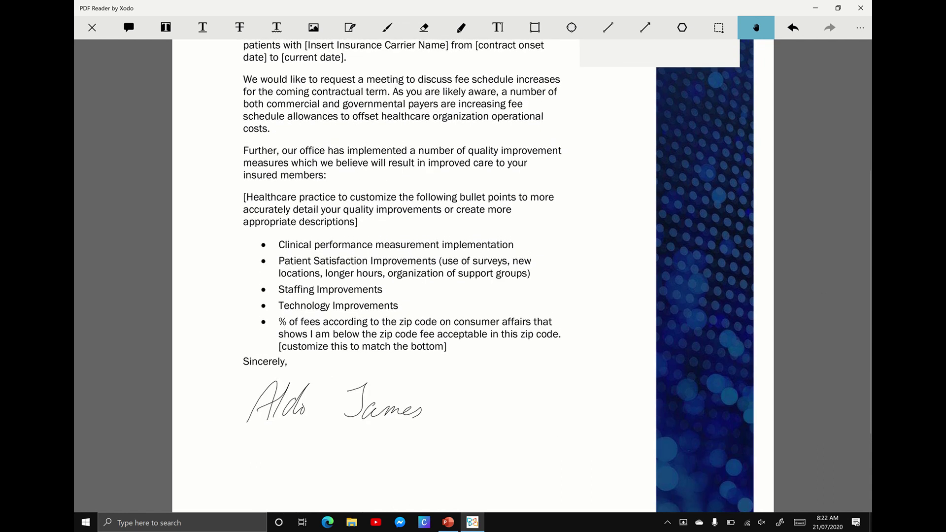
click(92, 27)
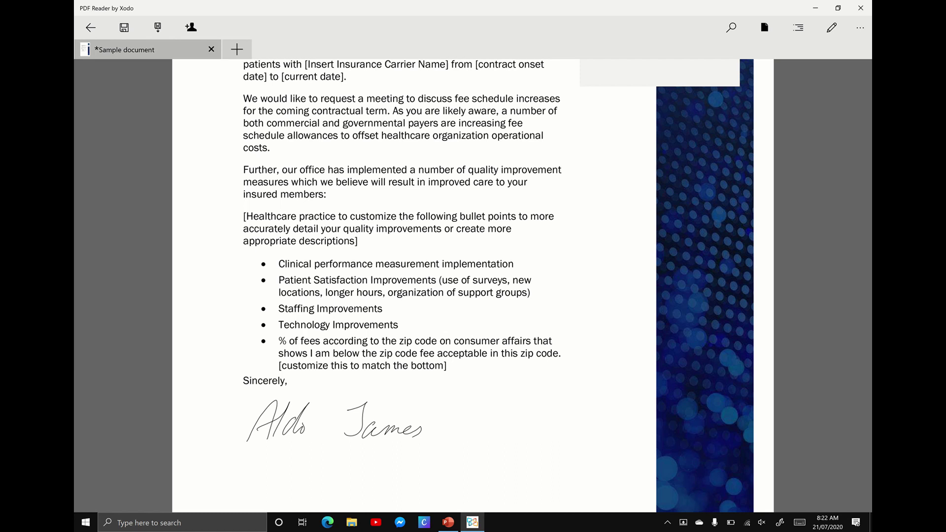
Save the marked-up letter to the Desktop as PDF 'signed using xodo', handwriting the file name
click(157, 28)
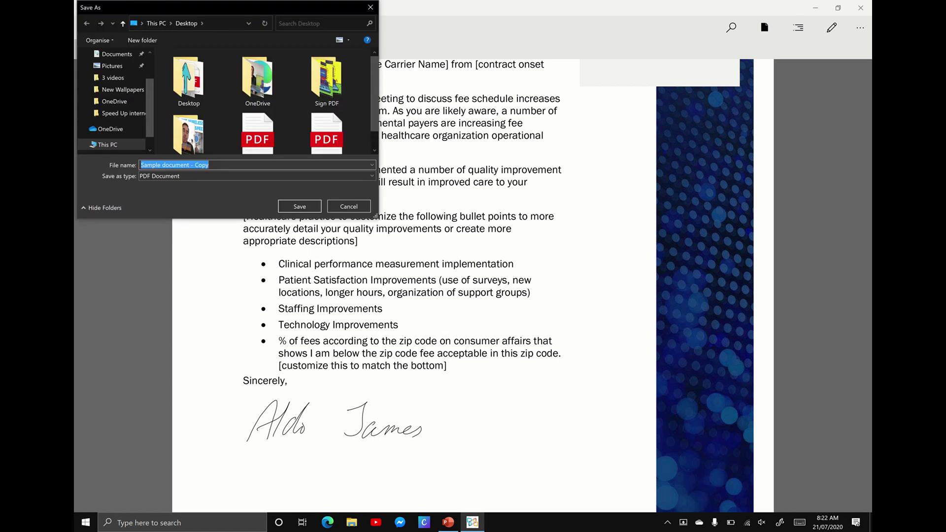
drag(255, 7, 395, 46)
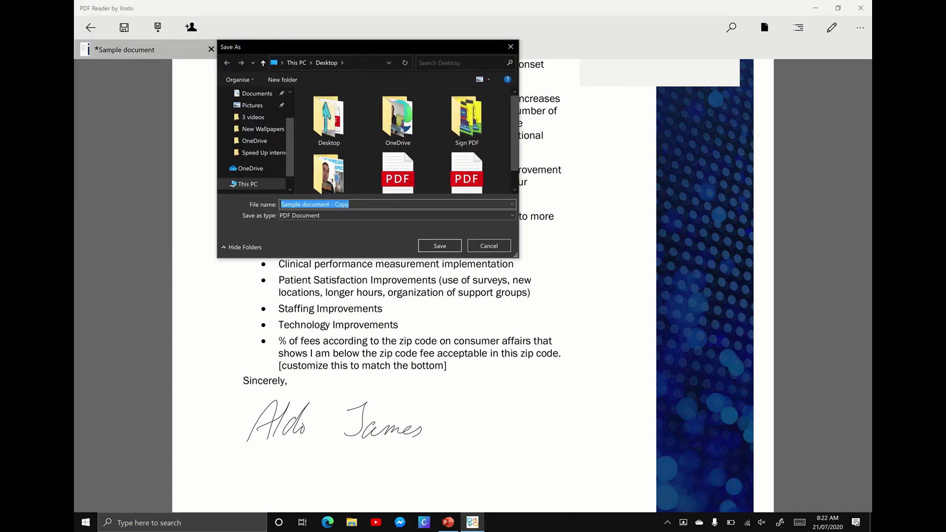
key(BackSpace)
click(363, 203)
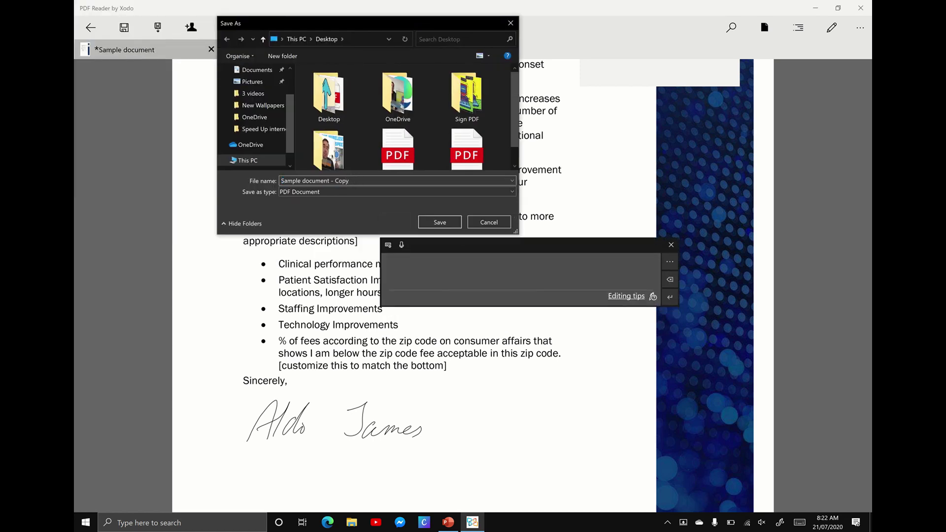
mouse_move(392, 281)
mouse_down()
mouse_move(438, 283)
mouse_move(438, 274)
mouse_move(533, 287)
mouse_move(543, 274)
mouse_up()
click(547, 282)
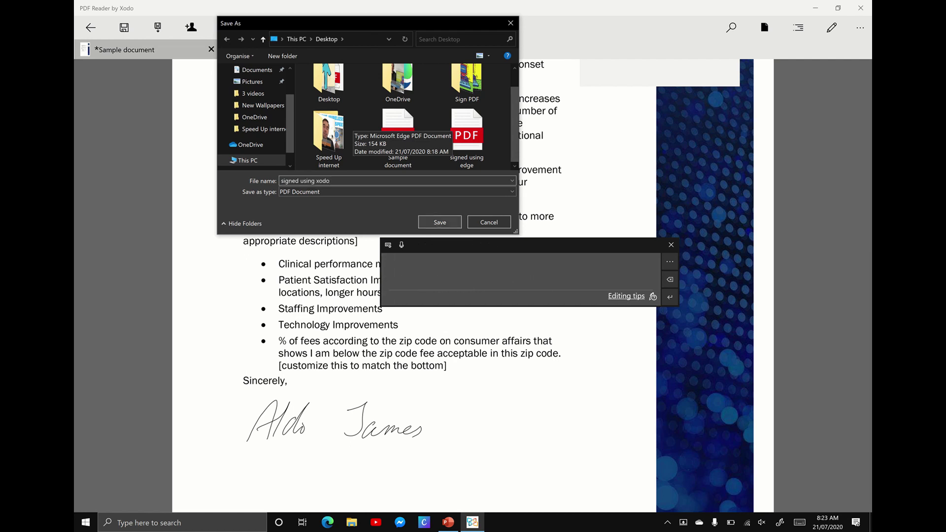
click(445, 223)
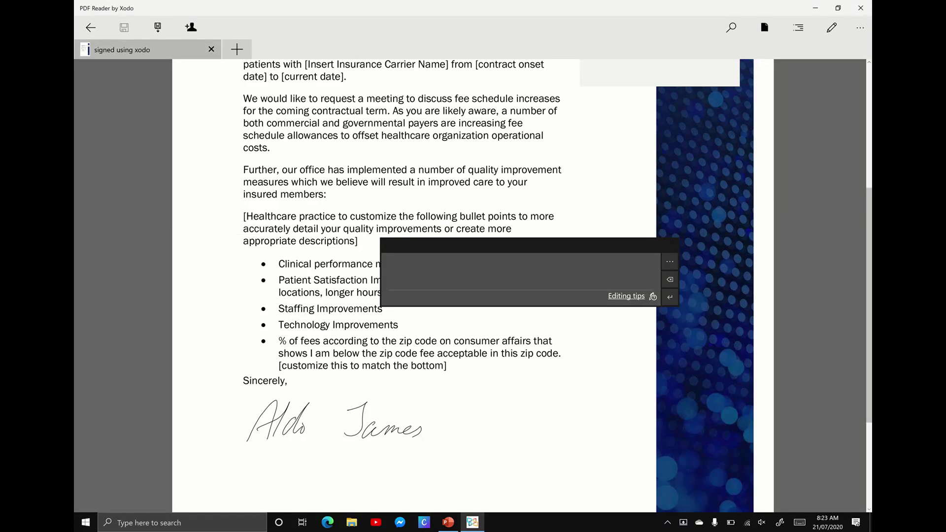
Close Xodo, open 'signed using xodo.pdf' in Edge, and snap it left beside 'signed using edge.pdf'
key(alt+F4)
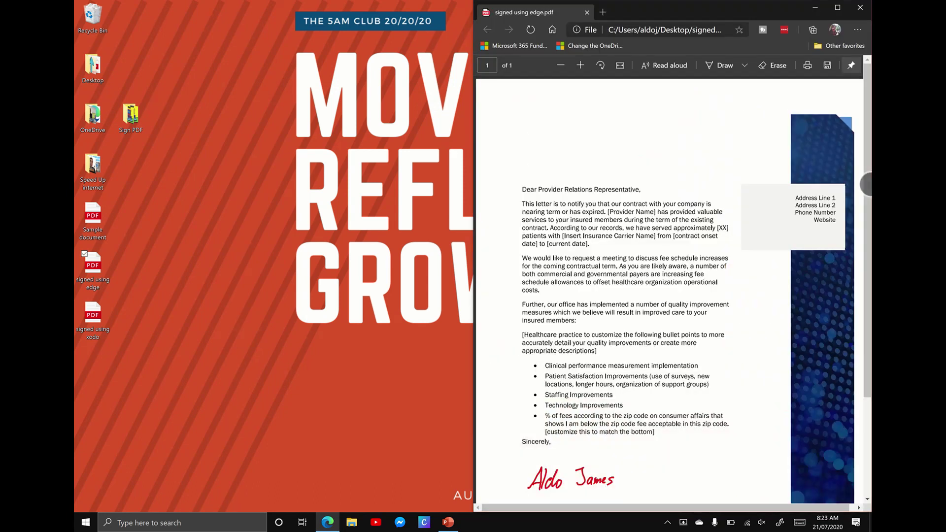
double_click(93, 318)
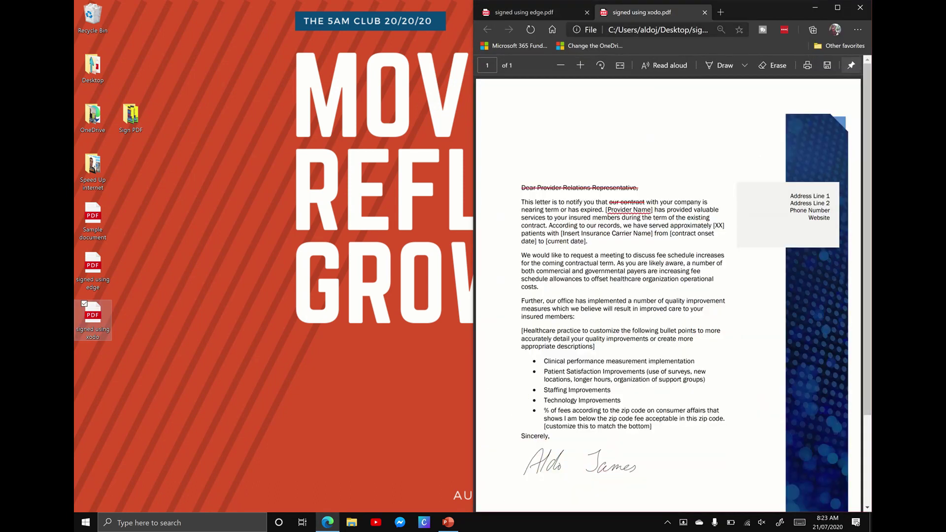
drag(645, 12, 77, 159)
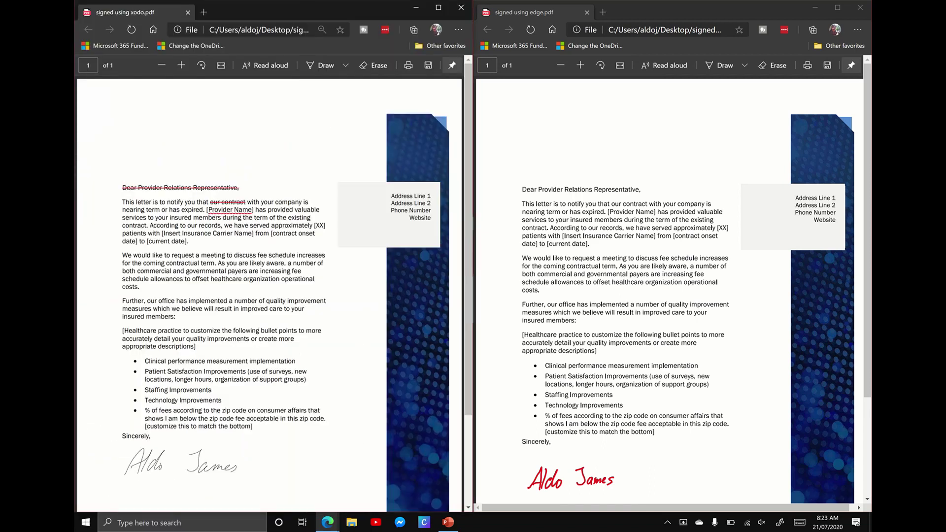
scroll(675, 269, down, 3)
scroll(323, 308, down, 3)
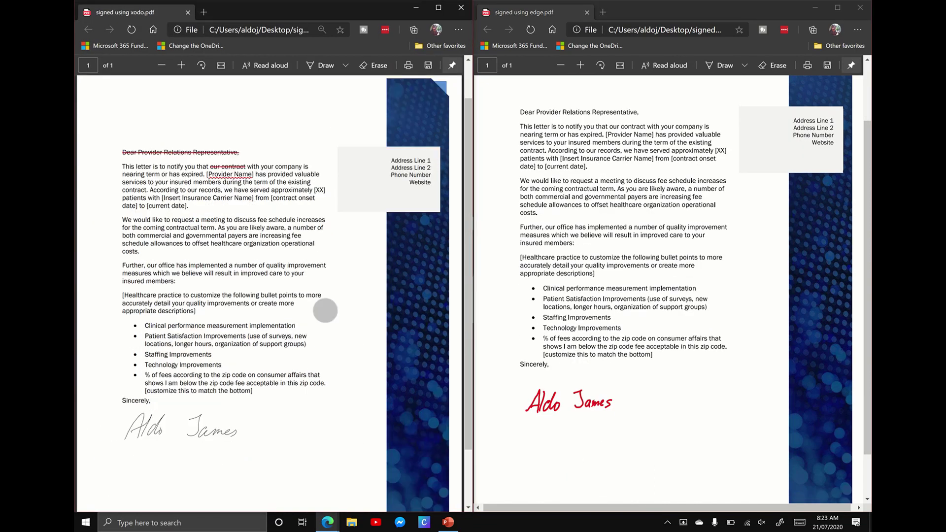